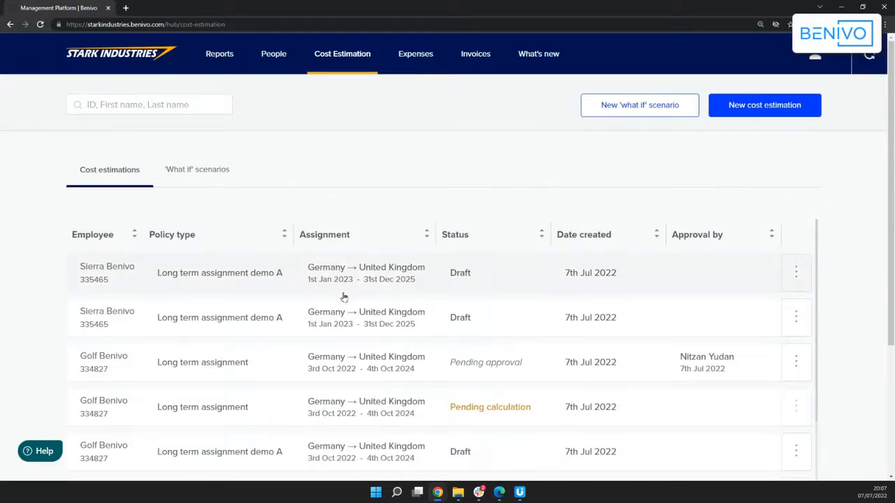
Step: Start a new cost estimation and select the employee found by searching for "go"
scroll(358, 311, down, 3)
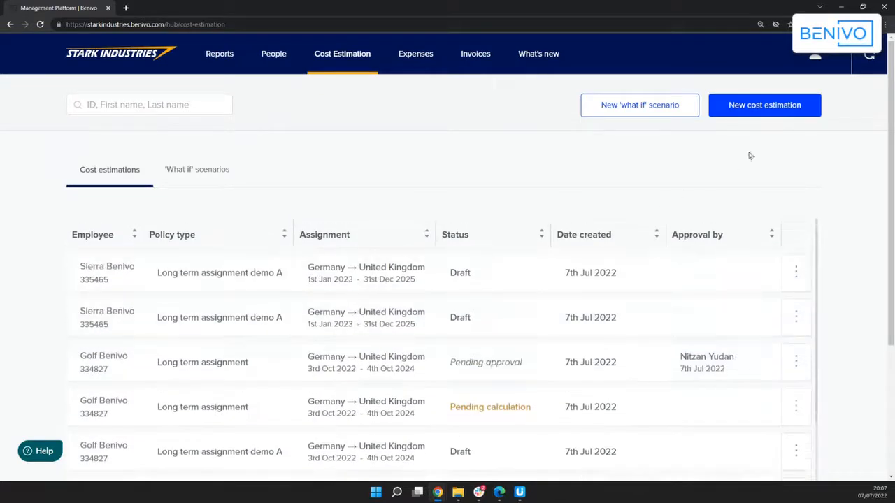
click(767, 114)
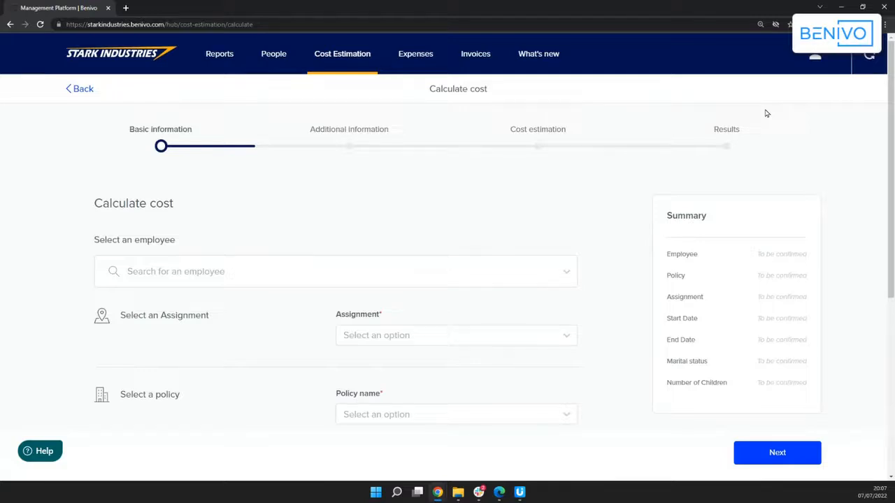
click(537, 277)
text(go)
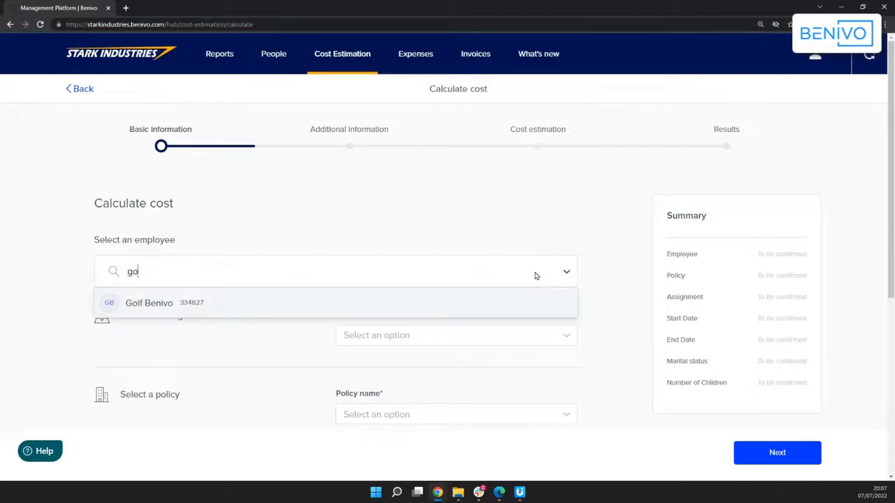
click(343, 309)
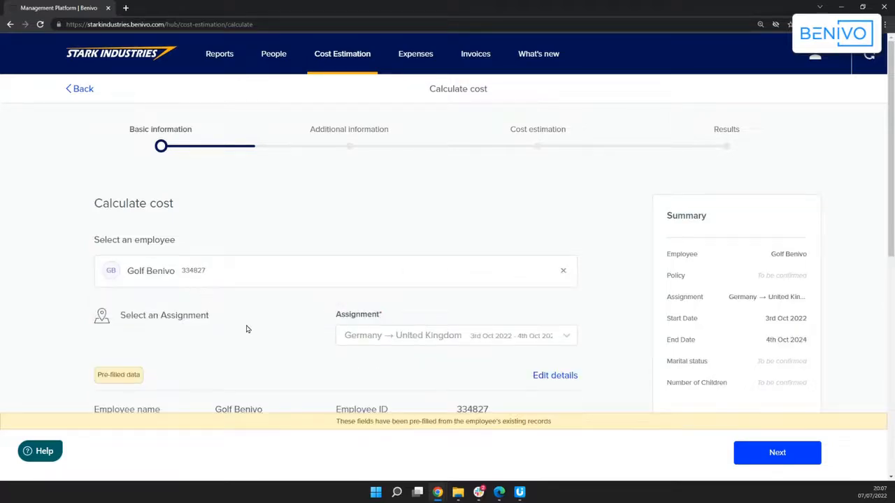
Step: Edit the pre-filled employee details to marital status Married and 2 children, and select the Long term assignment policy
scroll(246, 329, down, 1)
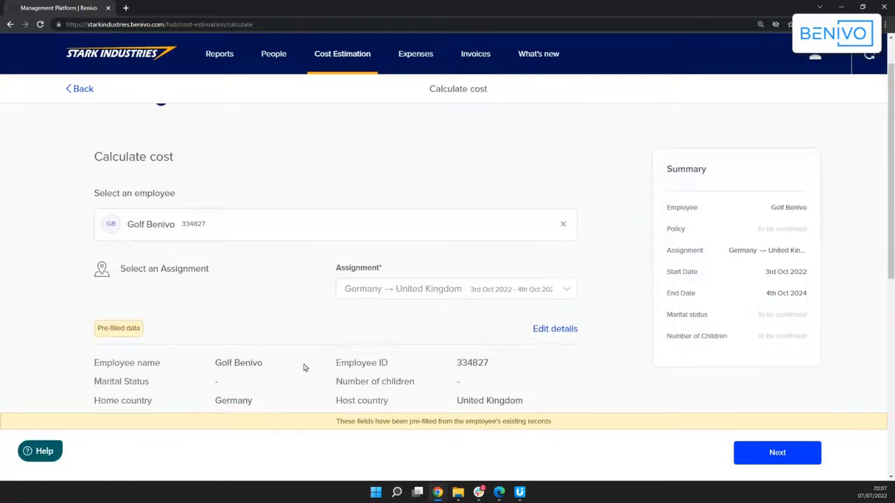
scroll(325, 361, down, 2)
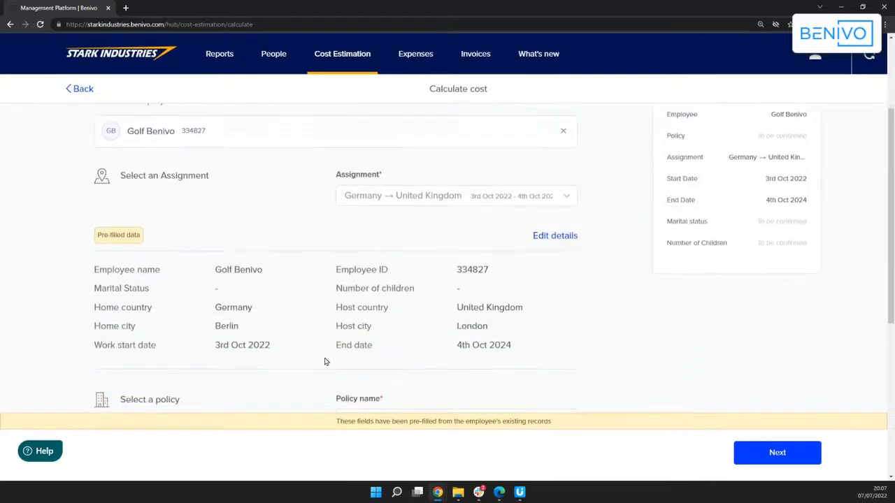
click(574, 237)
click(435, 333)
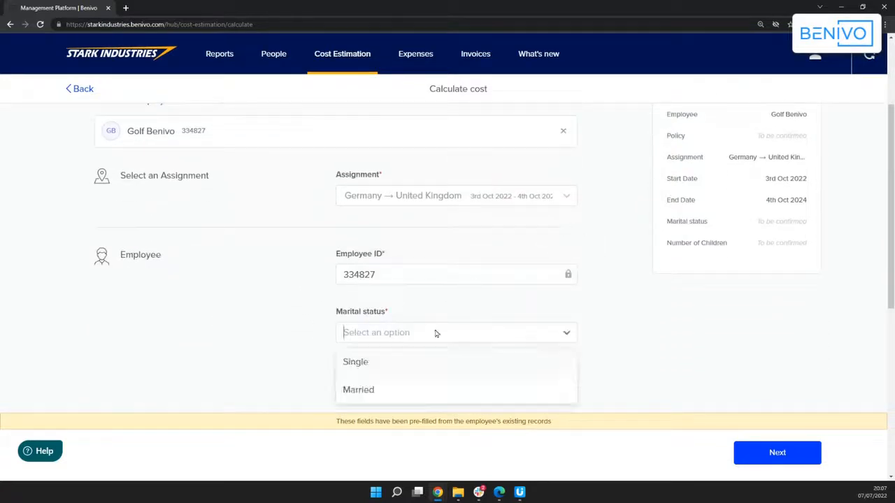
click(392, 389)
click(385, 391)
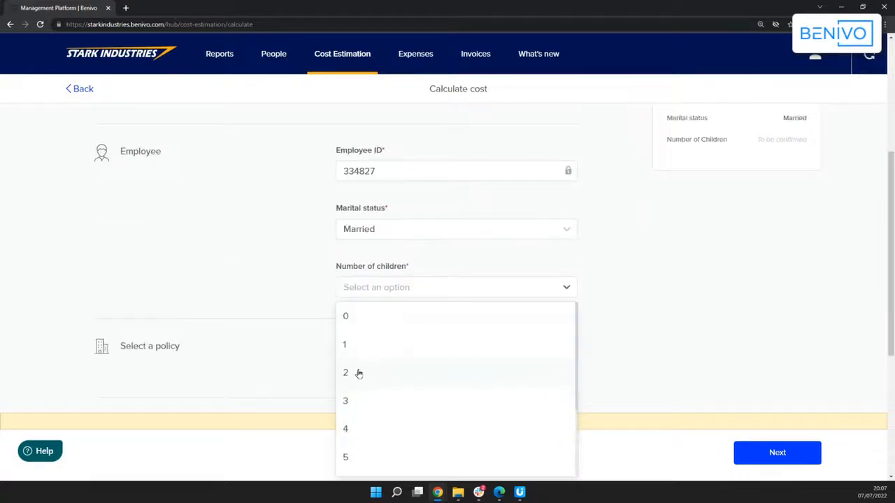
click(359, 372)
click(390, 321)
click(386, 349)
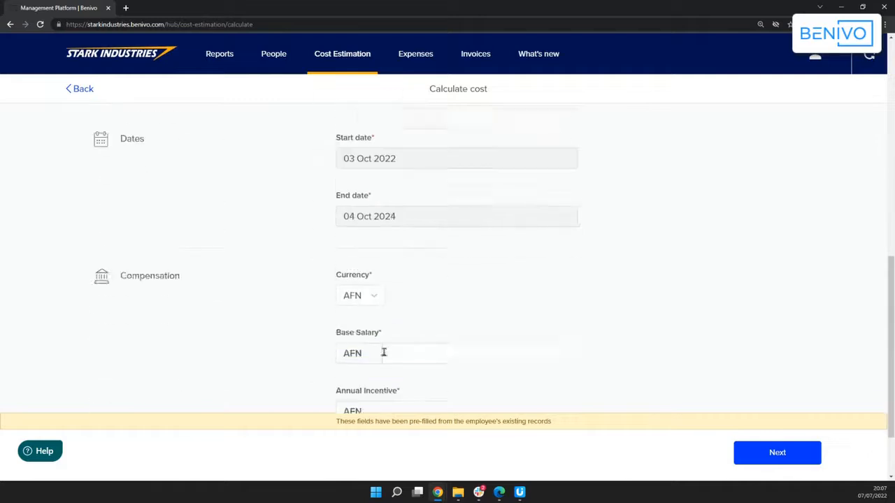
Step: Enter compensation in GBP with a base salary of 100000 and an annual incentive of 10000, and continue to the additional information
click(377, 264)
text(gb)
click(369, 291)
click(413, 318)
text(100000)
key(Tab)
text(10000)
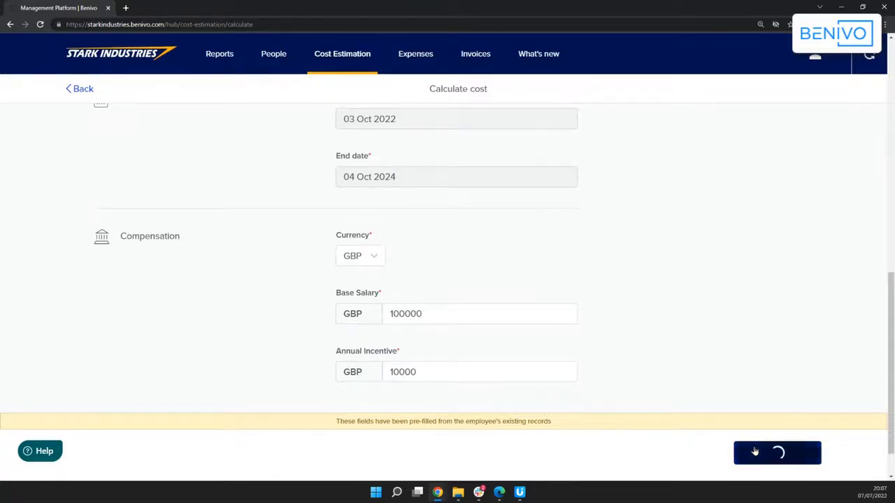
click(754, 451)
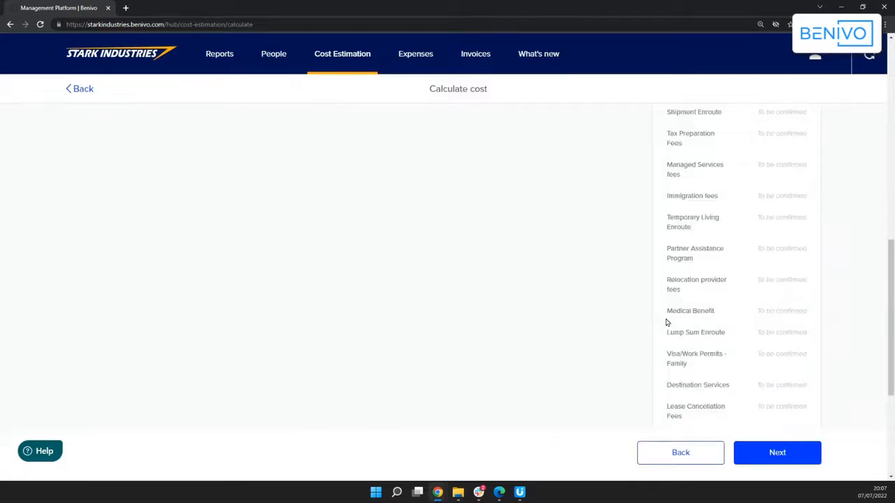
Step: Choose Business class for the enroute airfares and the Standard quality grade for temporary living, and continue to the cost components
scroll(633, 334, up, 10)
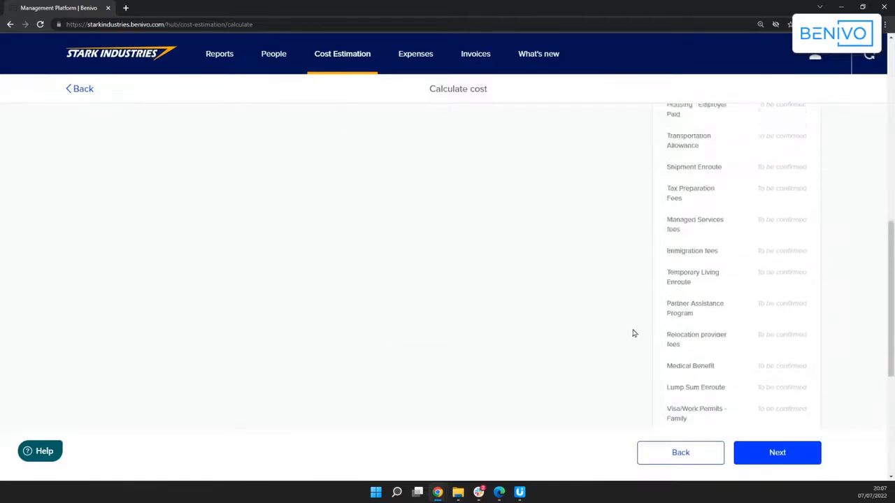
click(462, 258)
click(393, 288)
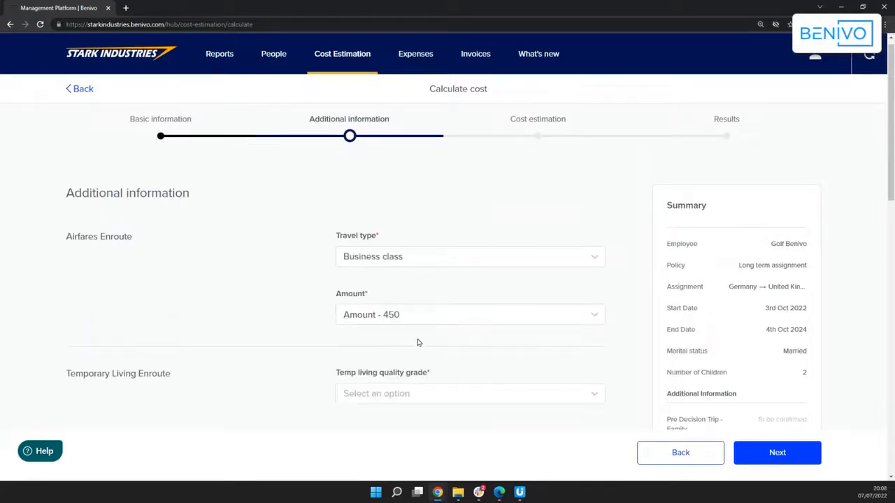
scroll(416, 342, down, 1)
click(417, 309)
click(398, 331)
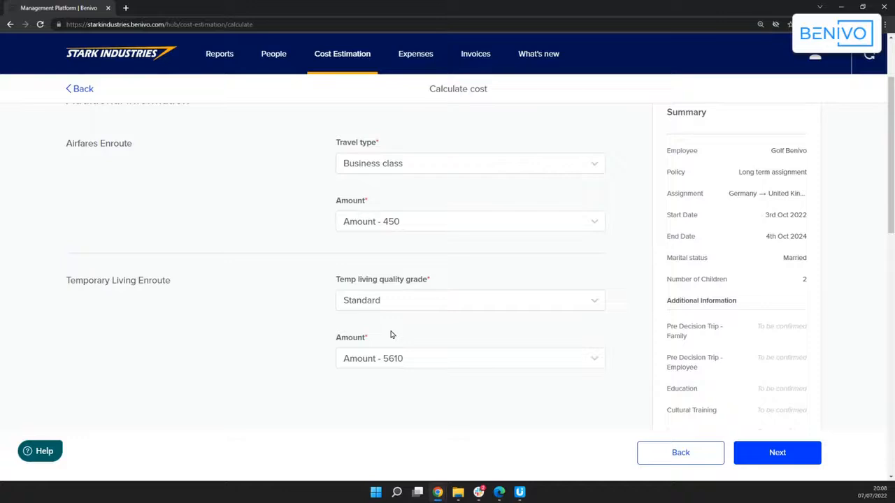
click(755, 451)
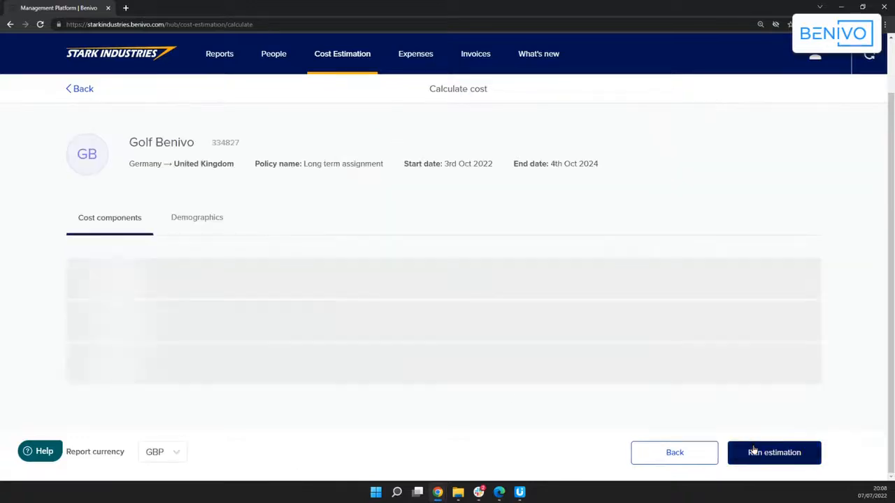
Step: Set the 2022 base salary to 100000 and save a C-19 adjustment comment for it
scroll(562, 327, down, 2)
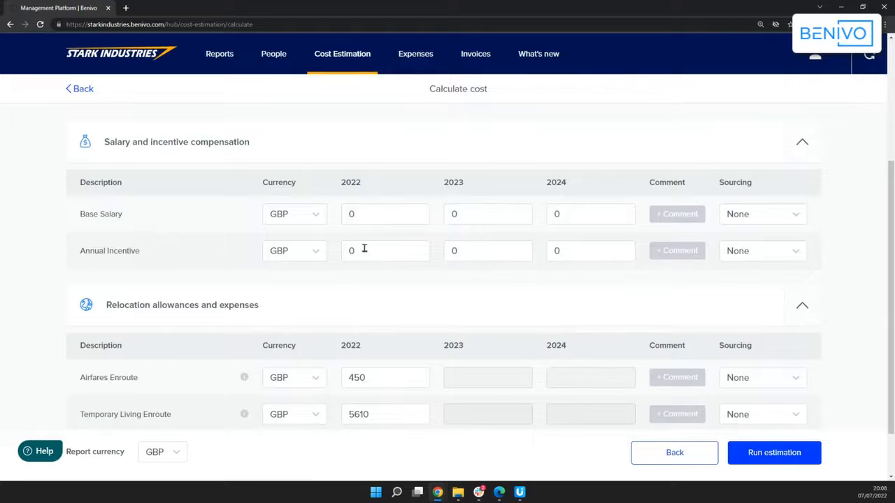
drag(382, 217, 342, 214)
text(100000)
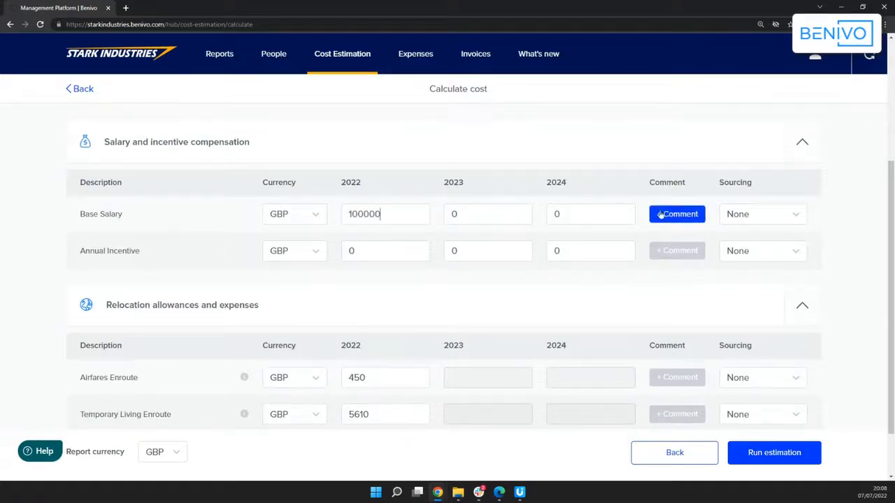
click(661, 215)
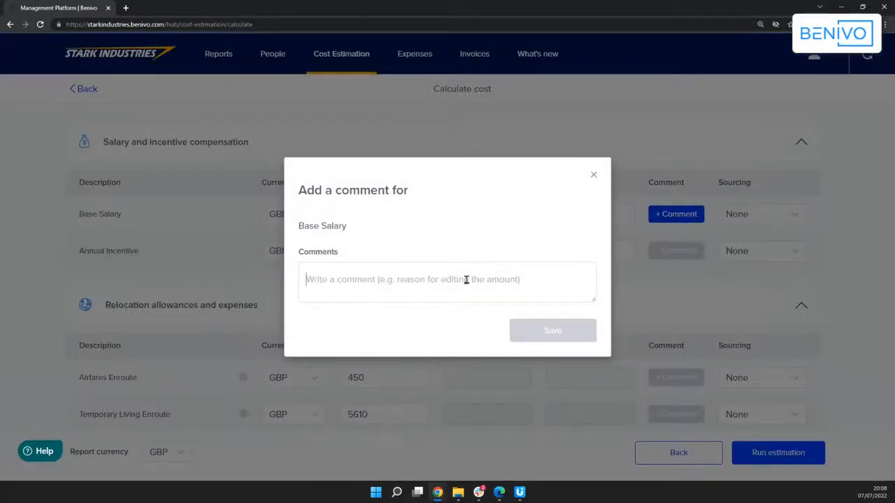
text(C-19 adjustme)
click(552, 330)
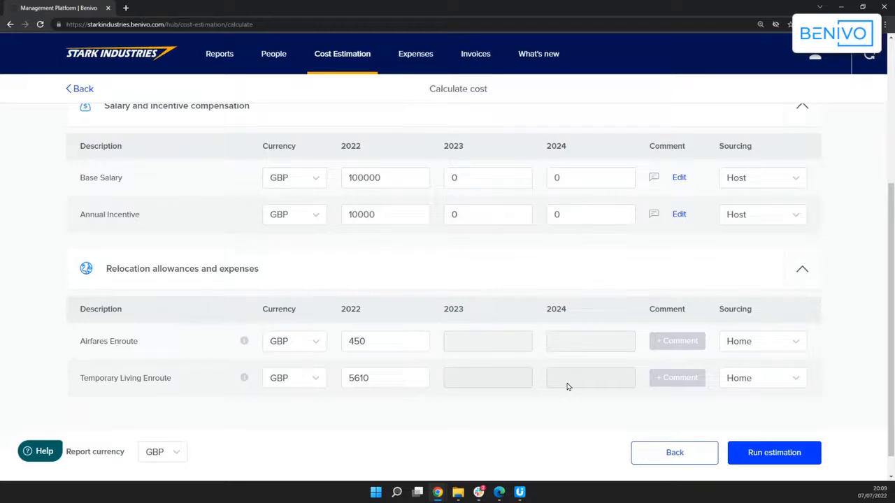
Step: Run the estimation and review the results through to the tax and social security costs
click(746, 458)
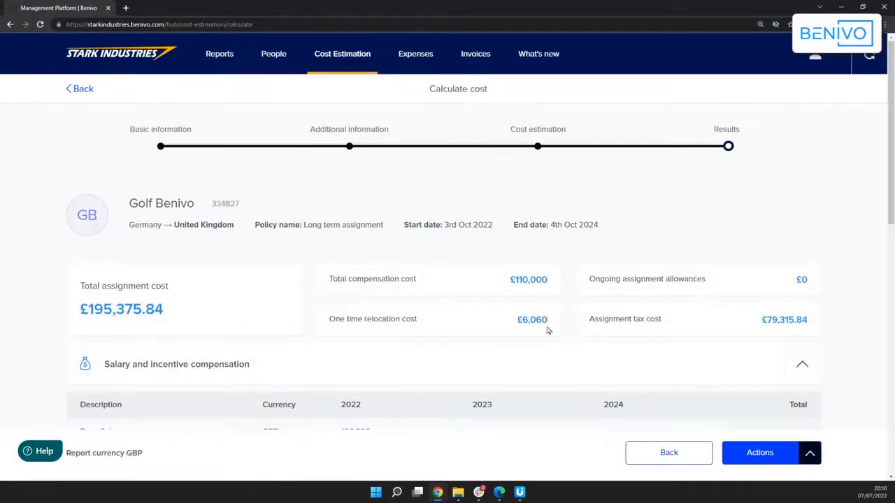
scroll(590, 328, down, 3)
scroll(591, 329, down, 5)
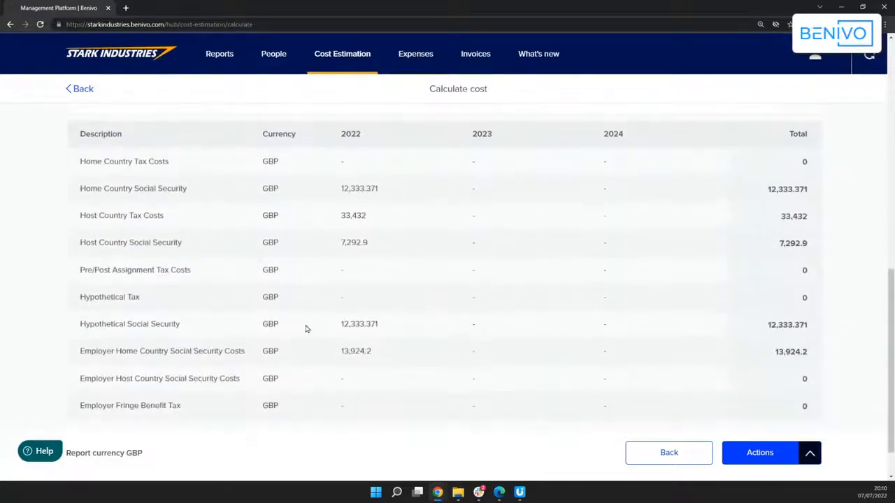
scroll(308, 330, down, 2)
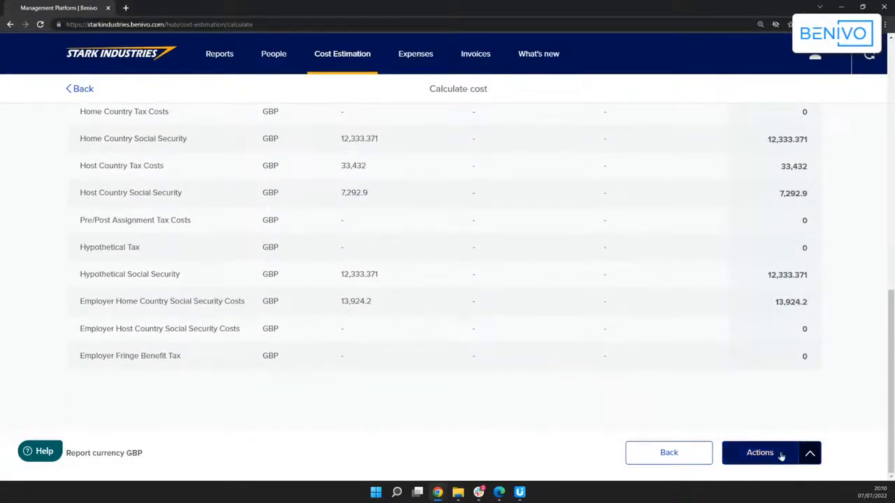
Step: Send the cost estimation for approval to the first listed approver with the note "As per your request"
click(805, 455)
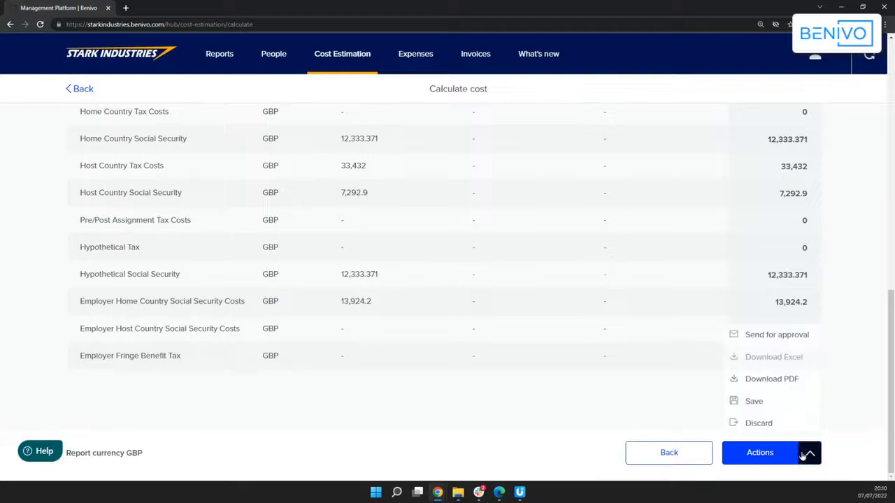
click(771, 335)
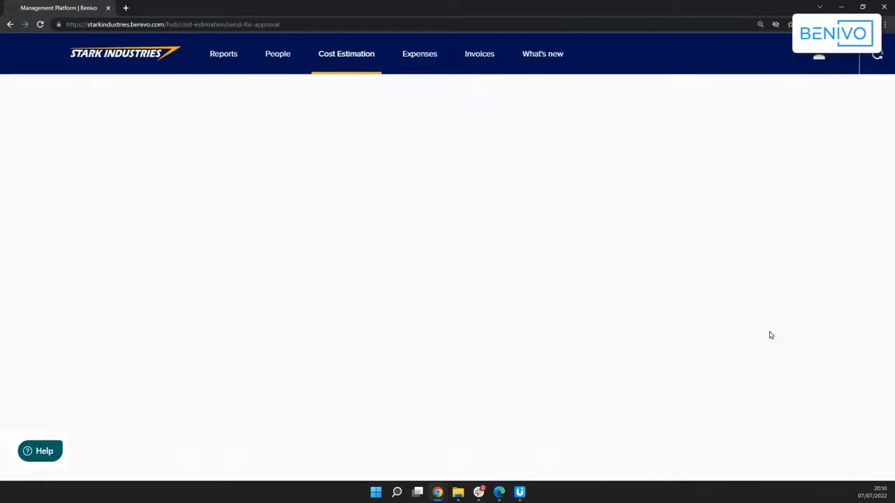
click(509, 241)
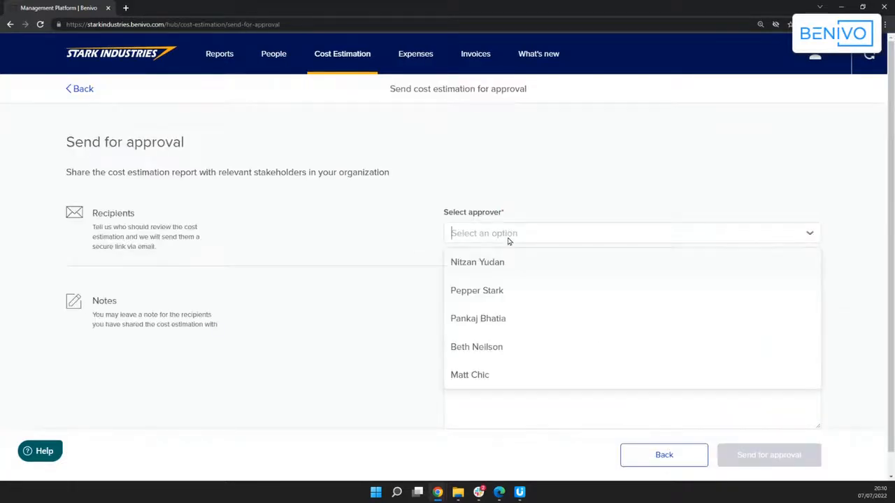
click(486, 263)
click(524, 338)
text(As per your request)
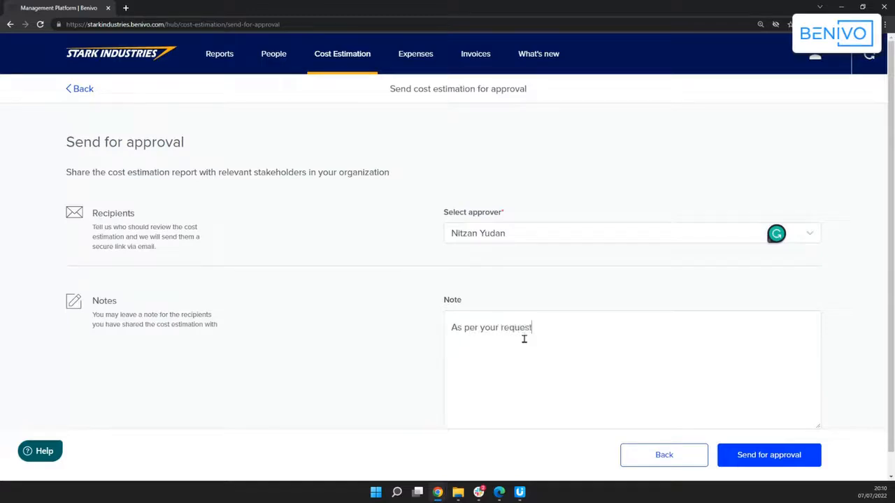
click(761, 460)
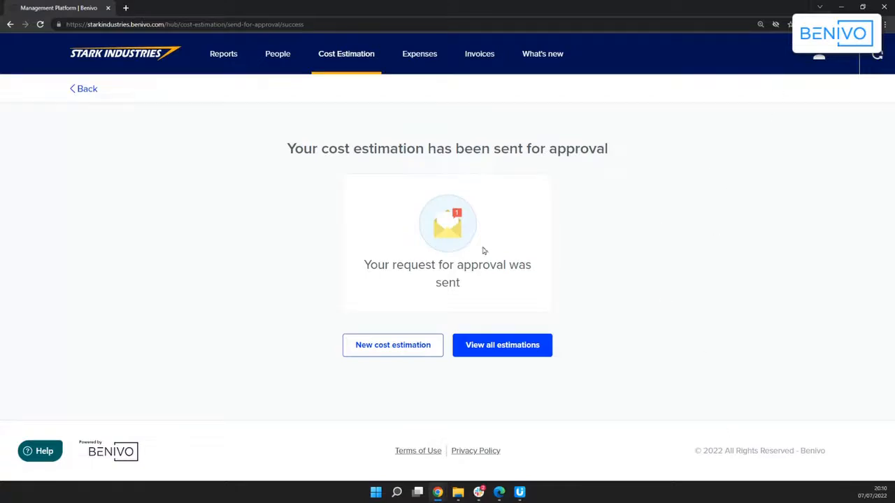
Step: Switch to Gmail, open the latest cost estimation approval email, and open its link for reviewing the estimated costs in another tab
click(838, 8)
click(102, 151)
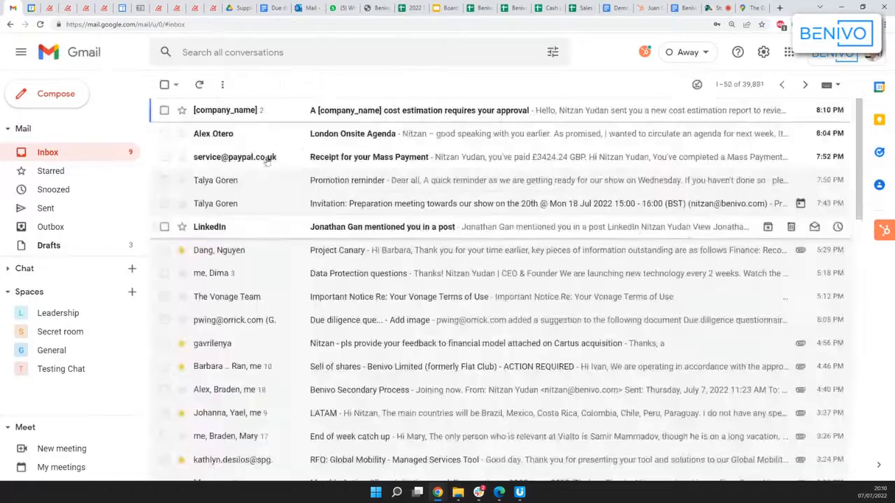
click(365, 117)
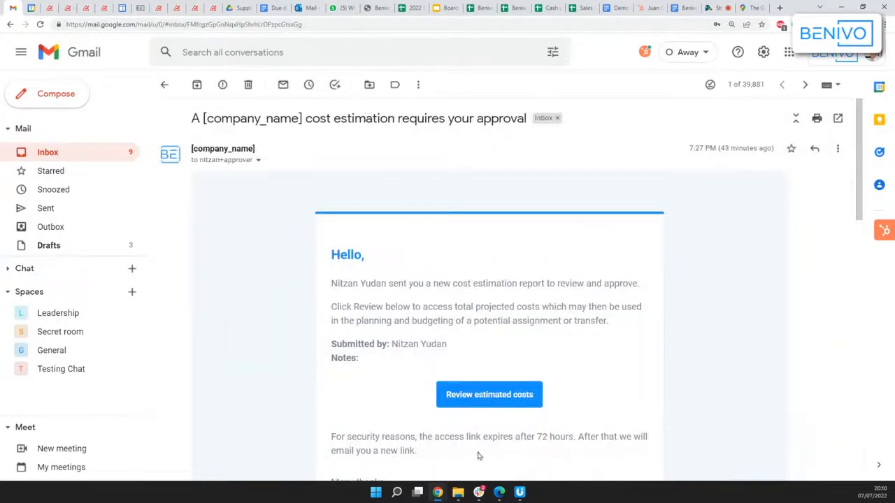
right_click(496, 395)
click(518, 330)
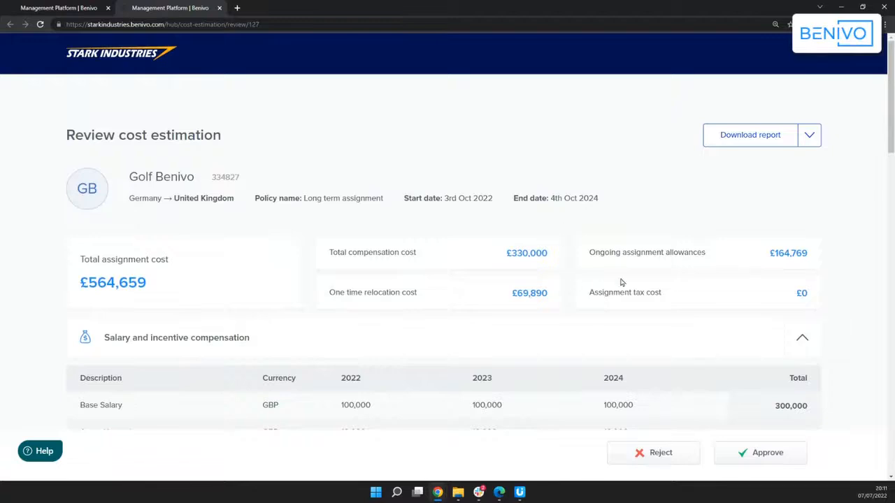
Step: Approve the reviewed cost estimation without entering a reason, and return to the platform's list of cost estimations
scroll(720, 268, down, 6)
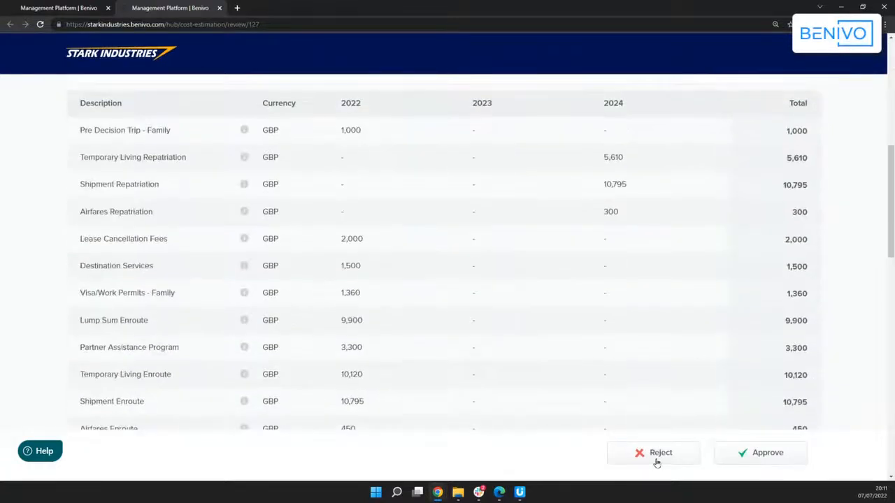
click(755, 461)
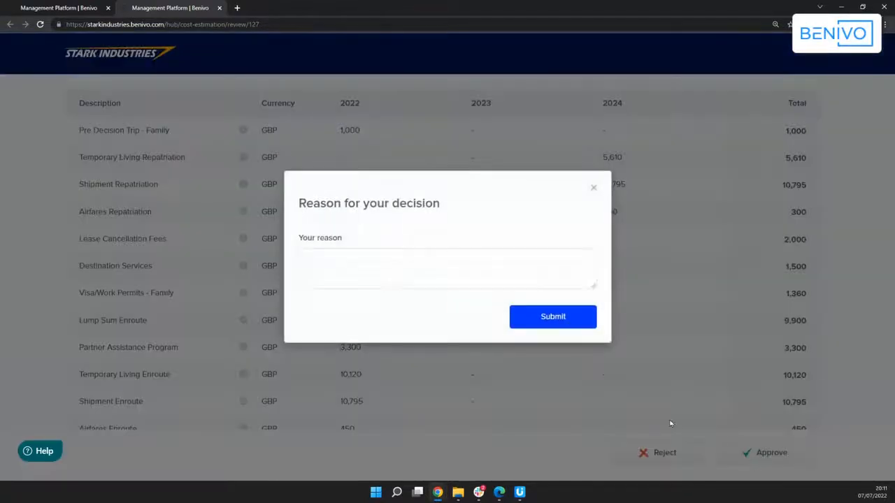
click(542, 324)
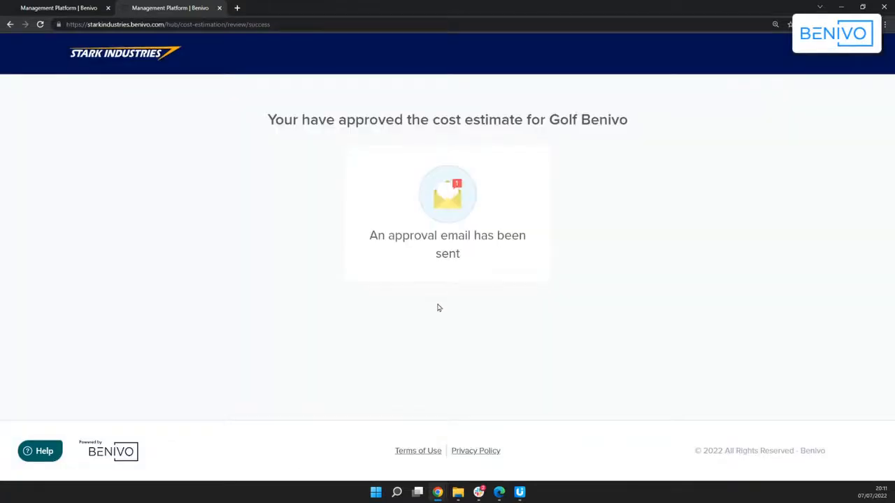
click(77, 8)
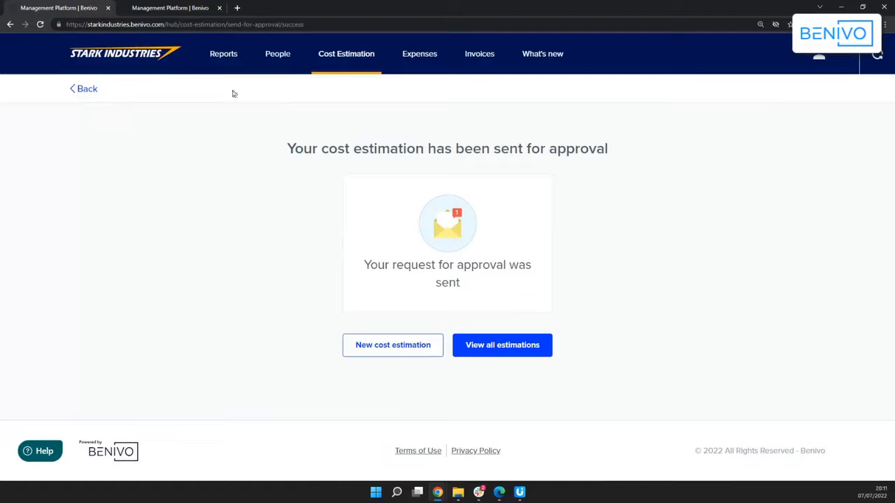
click(353, 70)
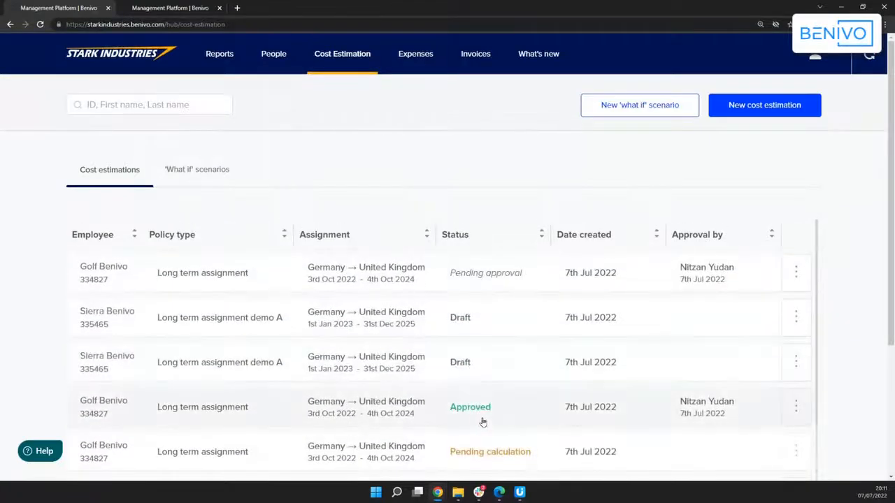
Step: Go to the reports, search the report list for "cost", and open the "Estimated versus actual costs" report
click(226, 63)
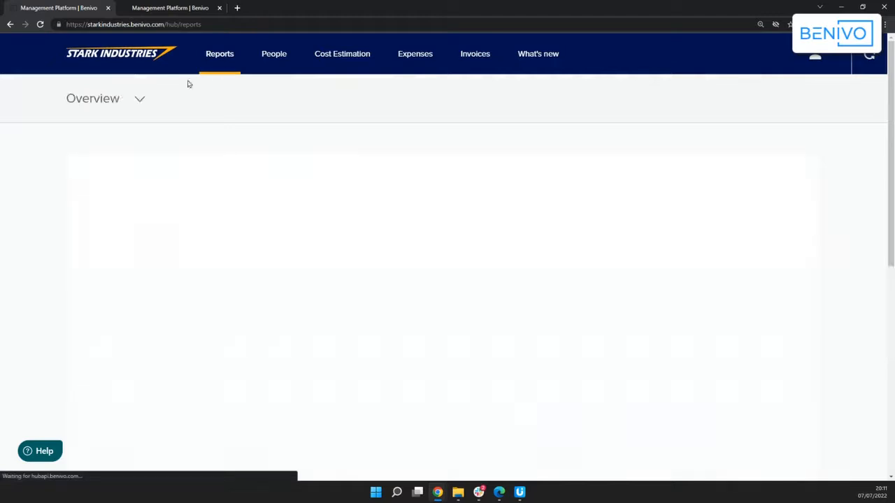
click(137, 98)
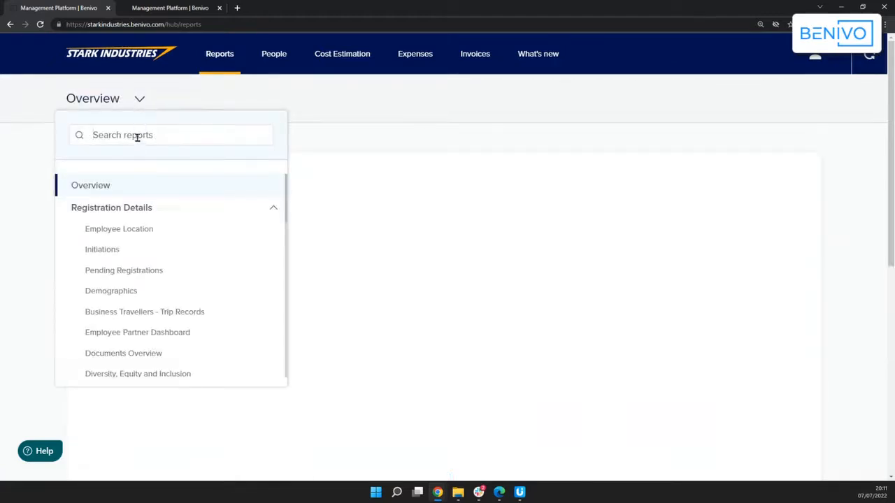
text(cost)
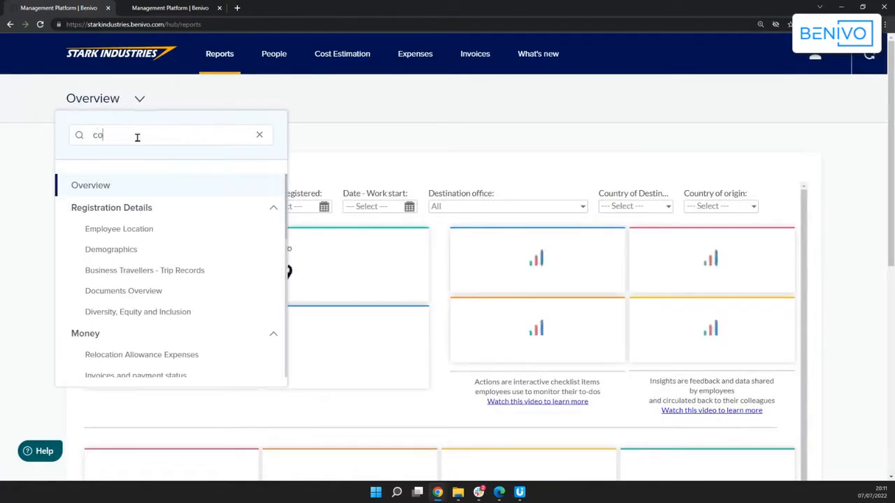
click(157, 273)
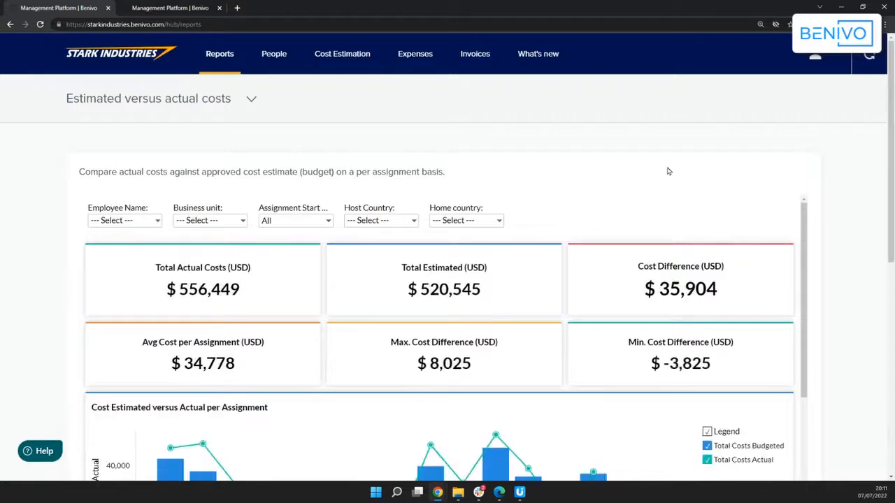
Step: Review the estimated versus actual cost charts per assignment, through pre-decision trip, temporary living, household goods and dependants support
scroll(667, 172, down, 1)
scroll(667, 173, down, 3)
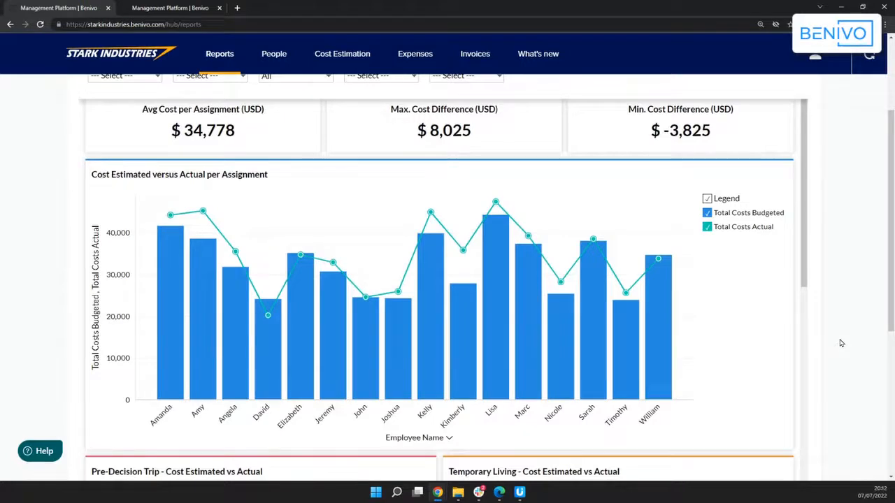
scroll(748, 328, down, 2)
scroll(743, 326, down, 4)
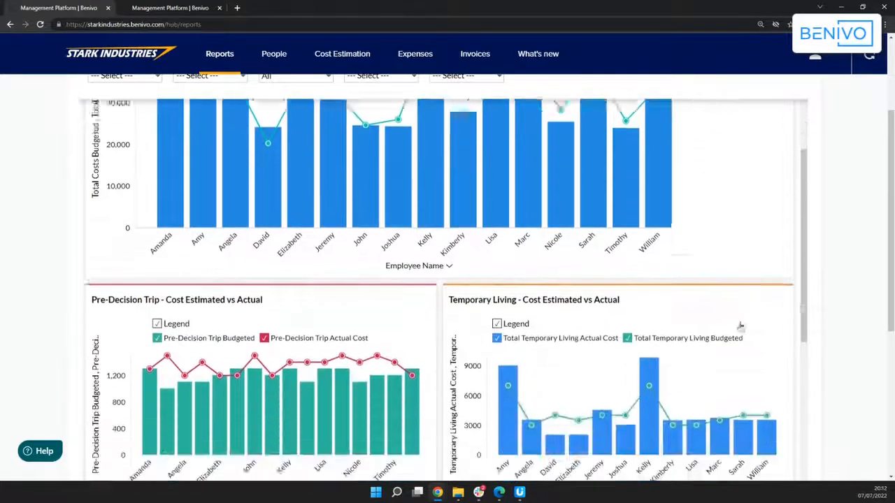
scroll(742, 327, down, 2)
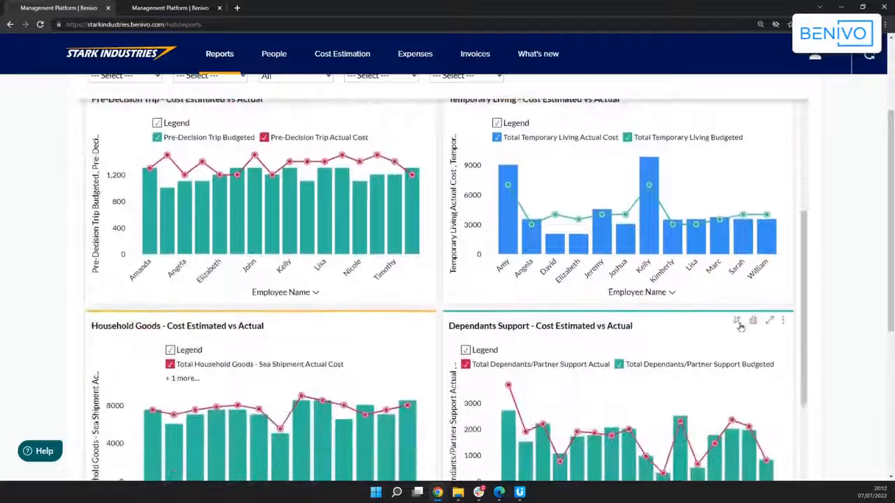
scroll(741, 326, down, 1)
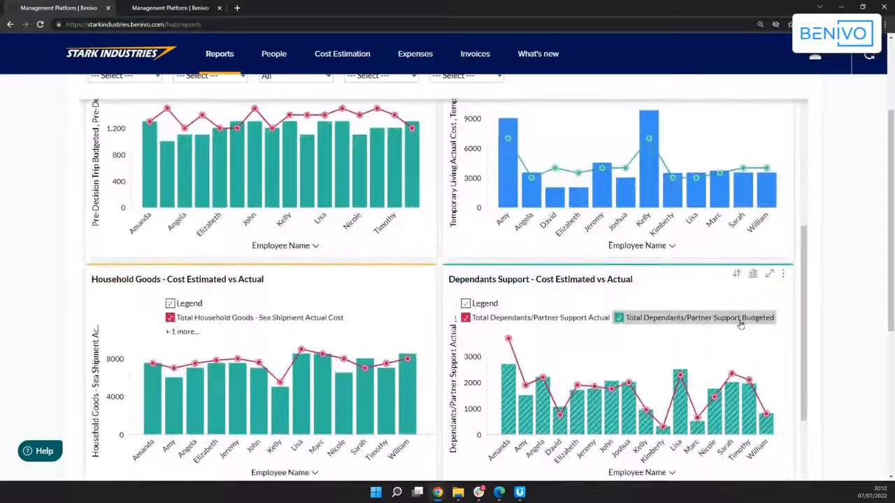